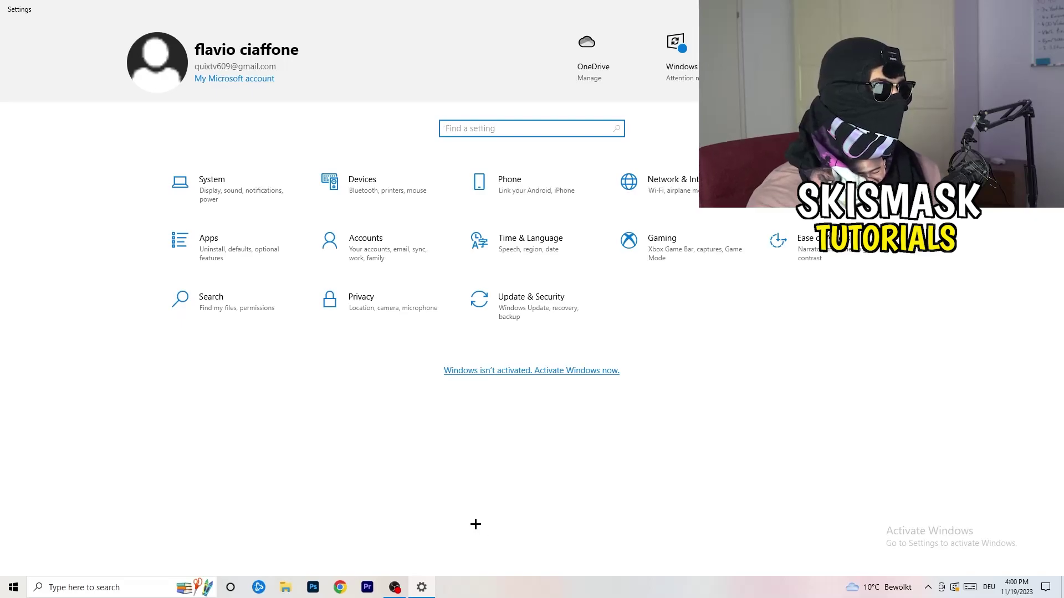
Review the Captures and Game Mode pages of the Gaming settings, including the maximum recording length choices, and close Settings.
left_click(686, 252)
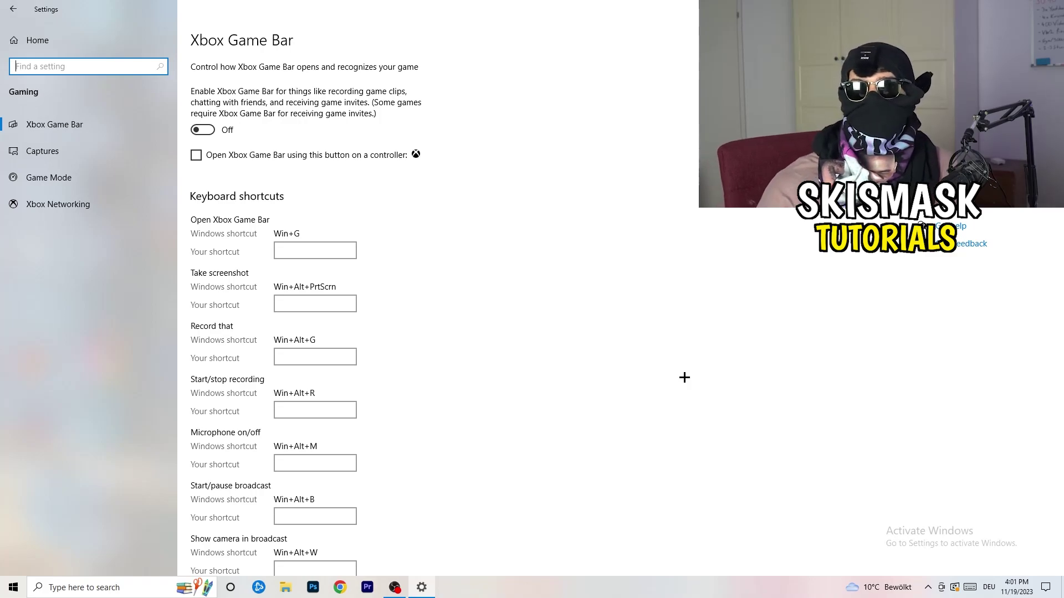
left_click(88, 153)
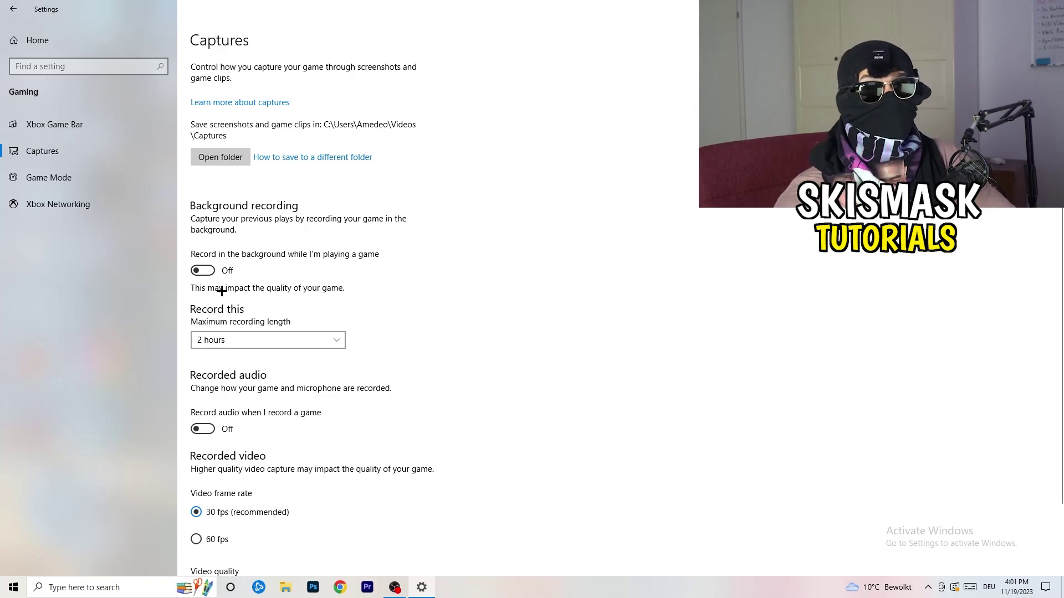
left_click(256, 340)
left_click(454, 300)
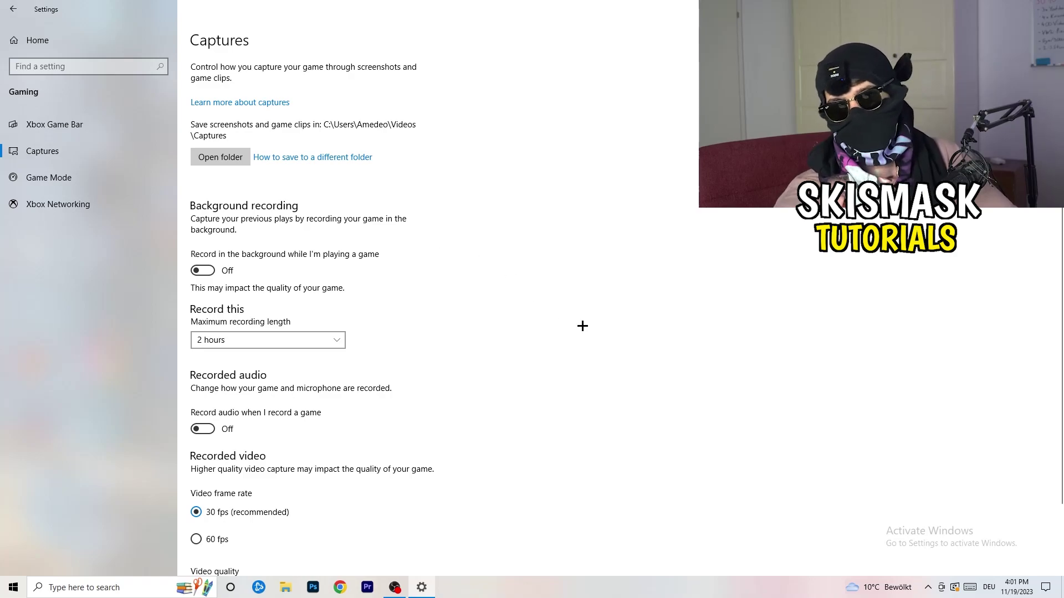
left_click(316, 339)
left_click(681, 276)
scroll(304, 483, "down", 2)
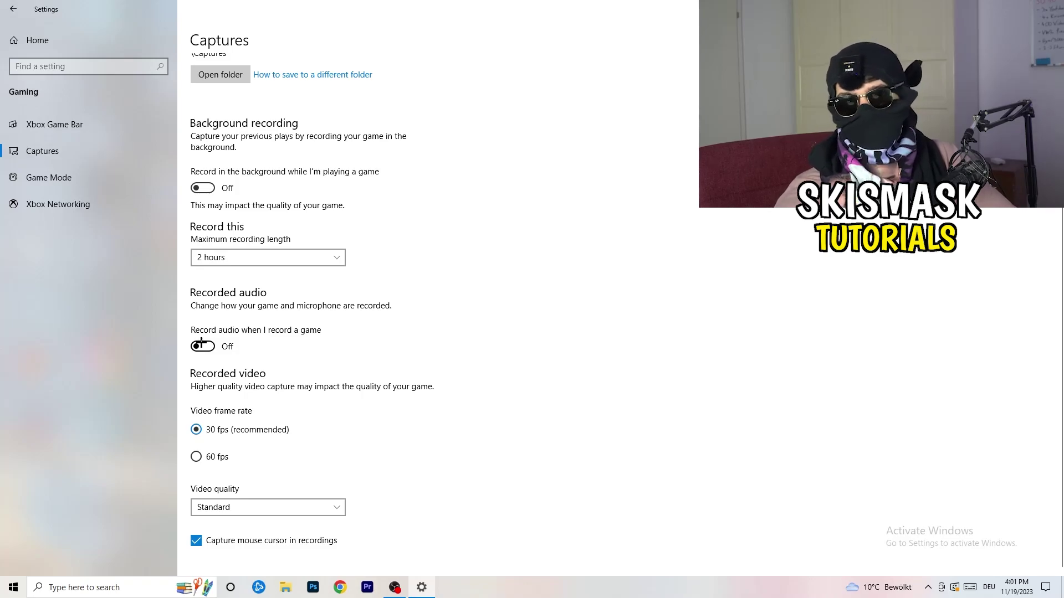
left_click(75, 176)
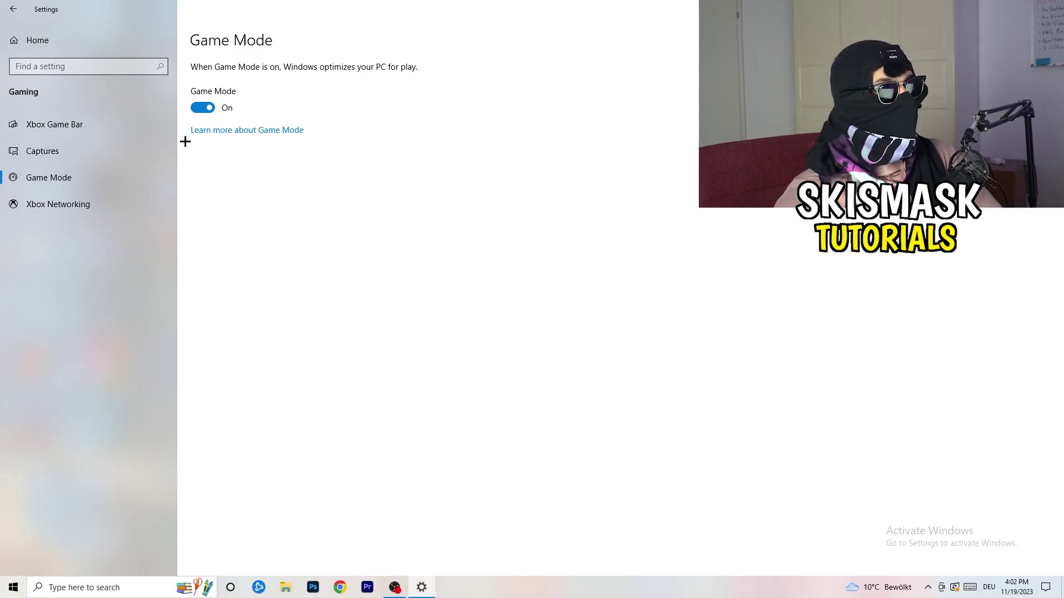
key("alt+F4")
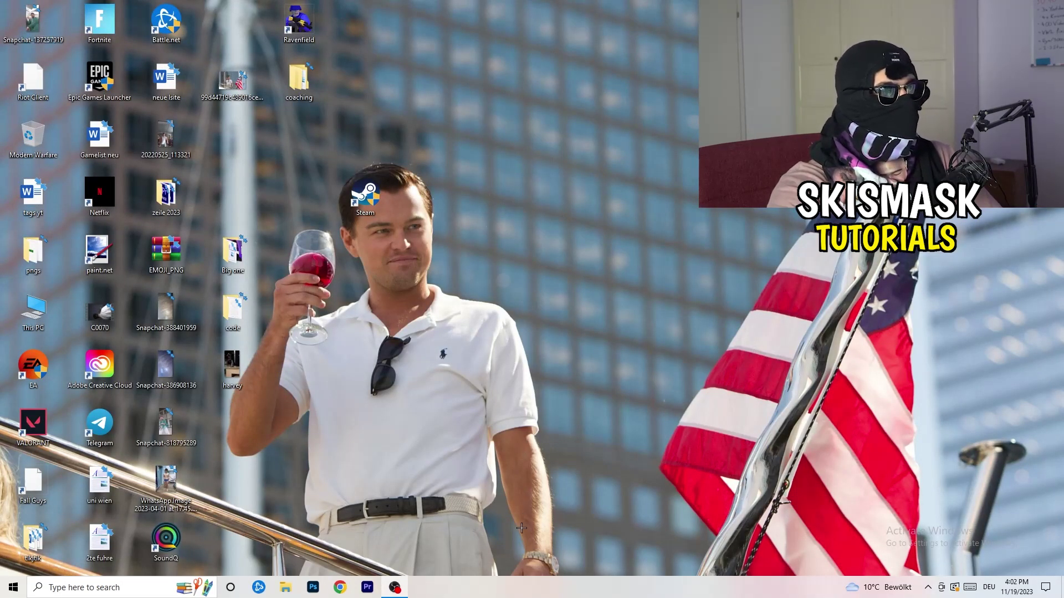
Open Task Manager and maximize its window.
left_click_drag(516, 584, 372, 518)
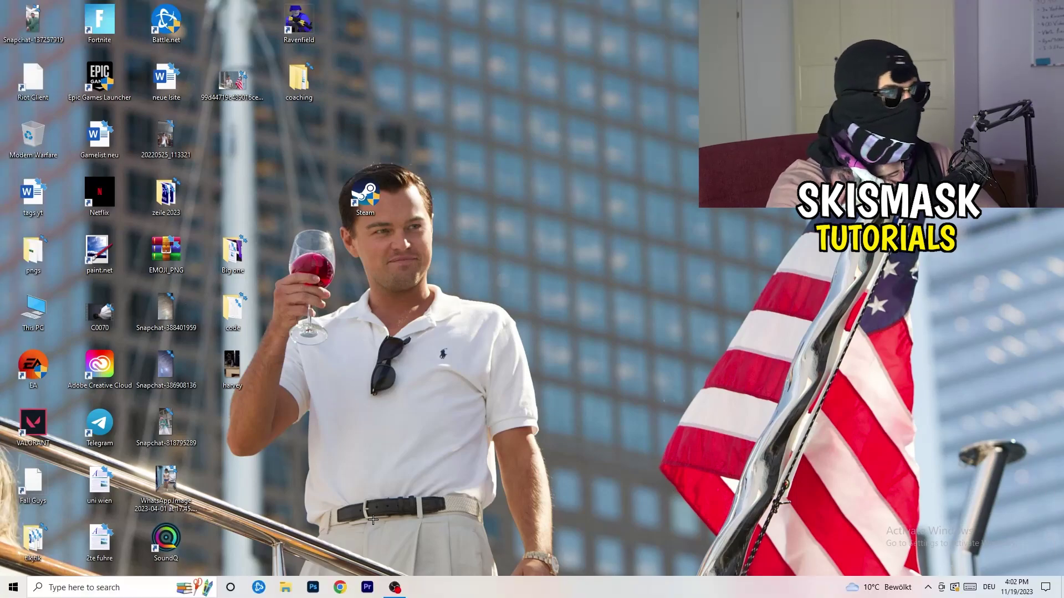
right_click(519, 593)
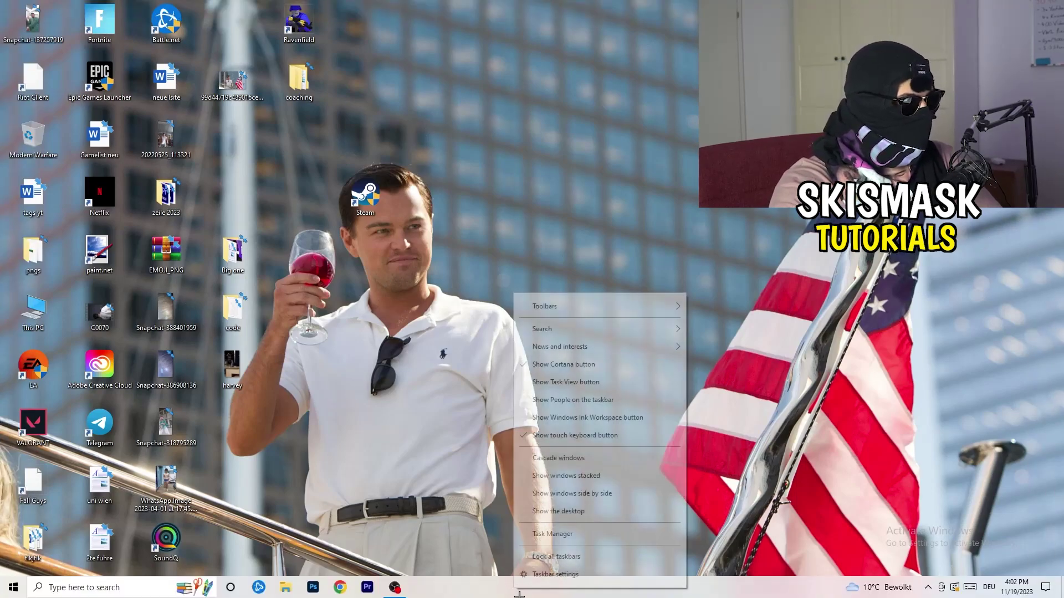
left_click(572, 537)
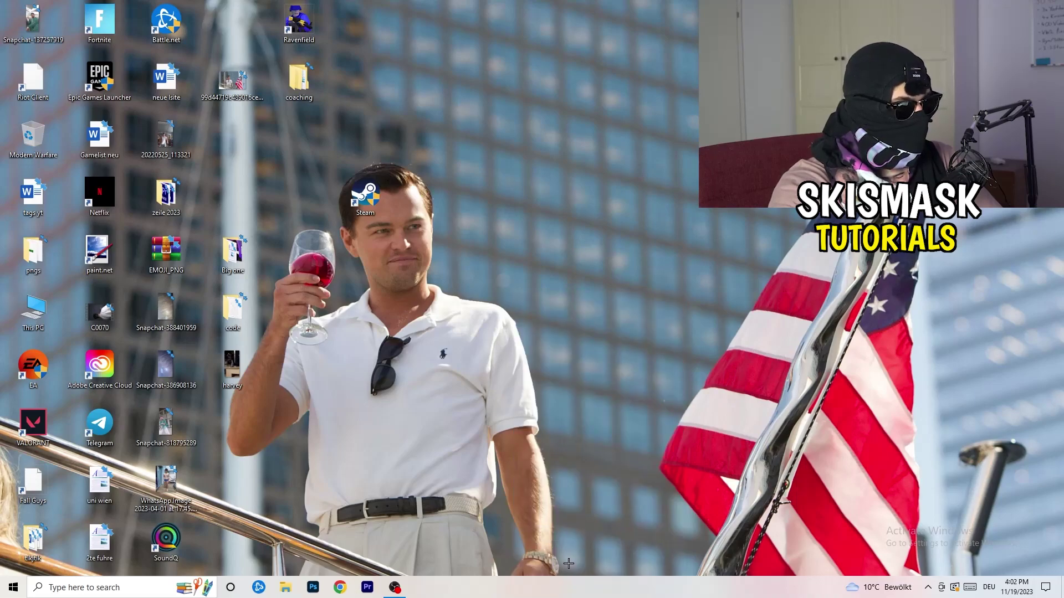
left_click(614, 29)
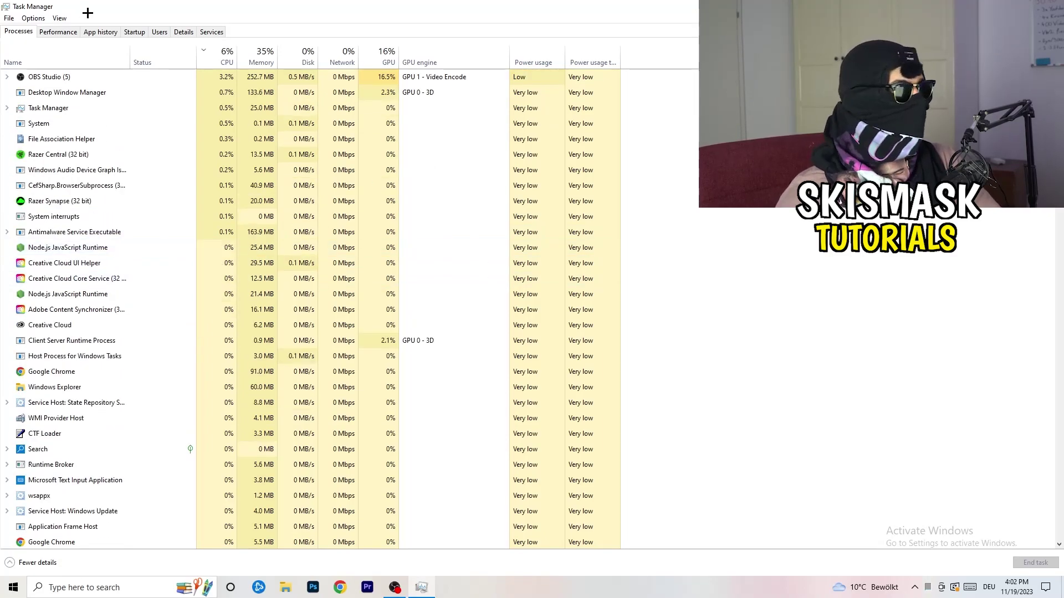
Examine which running processes use the most GPU and CPU, including the actions available for OBS Studio.
left_click(386, 55)
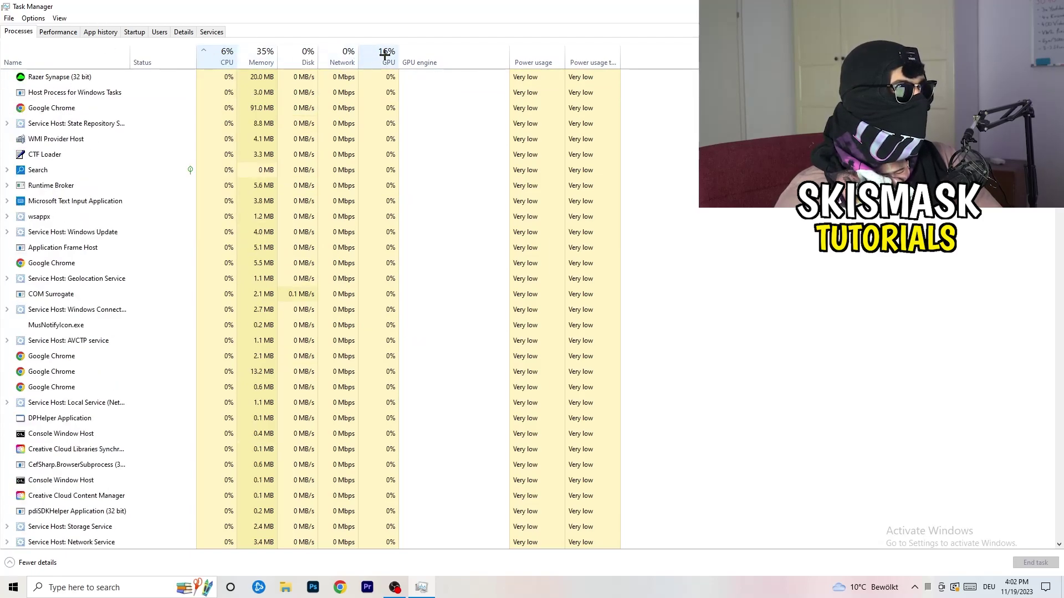
left_click(386, 56)
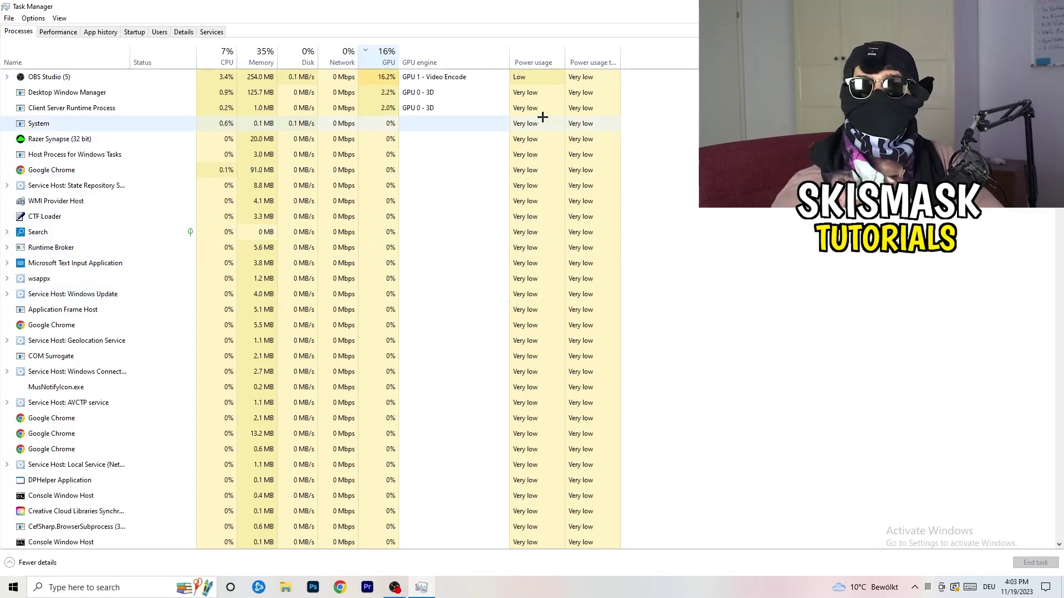
right_click(387, 81)
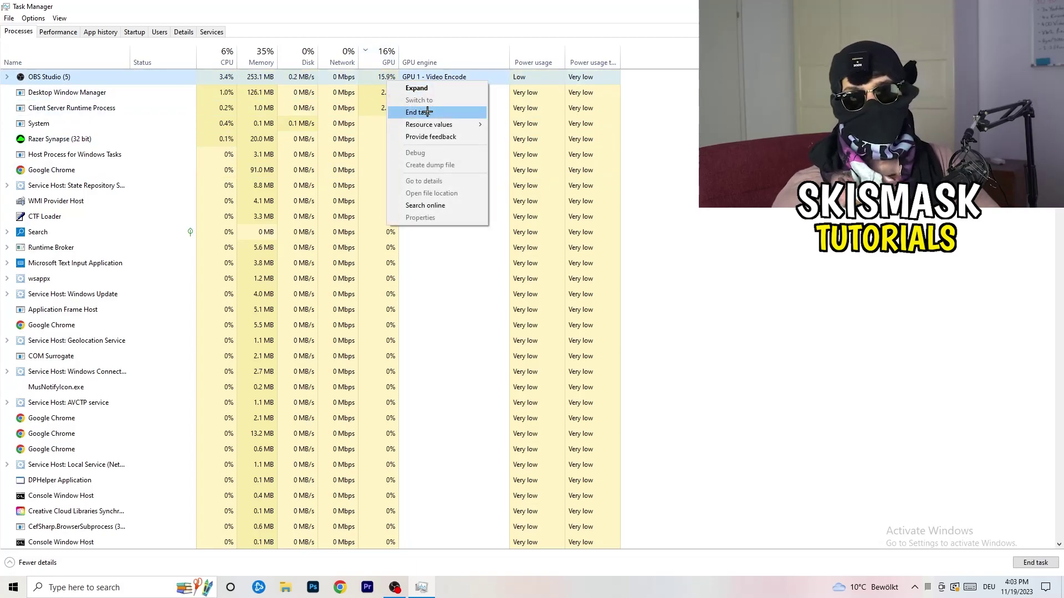
left_click(693, 135)
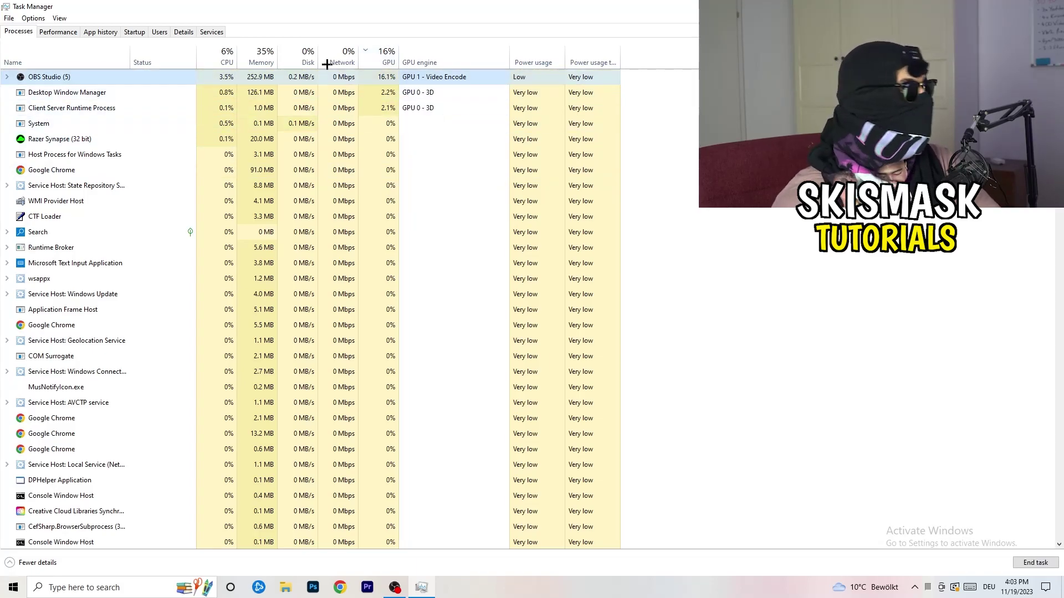
left_click(224, 57)
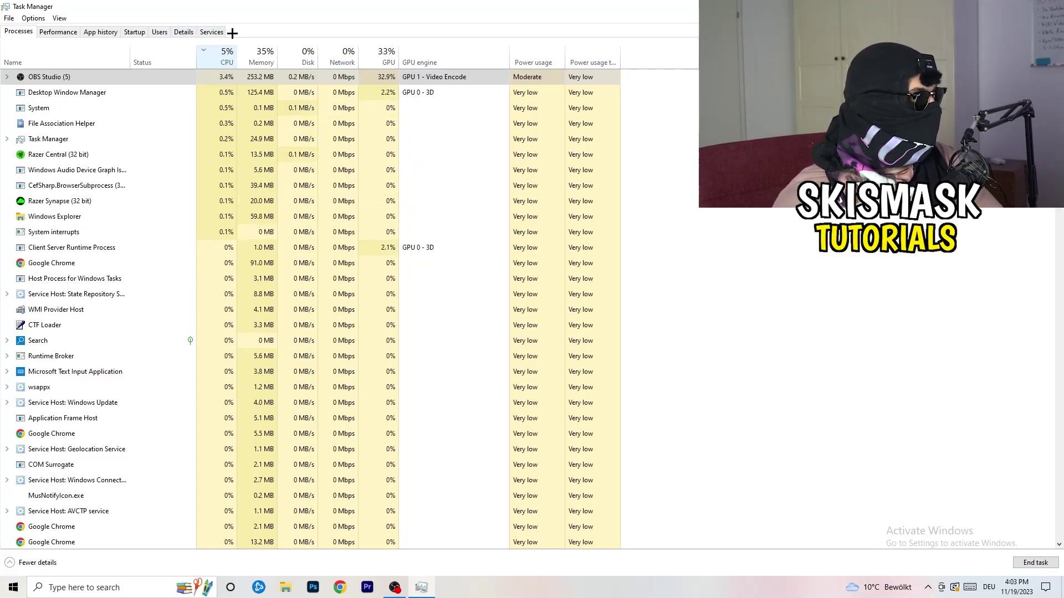
View the priority options for a Creative Cloud UI Helper process in the detailed process list.
left_click(181, 30)
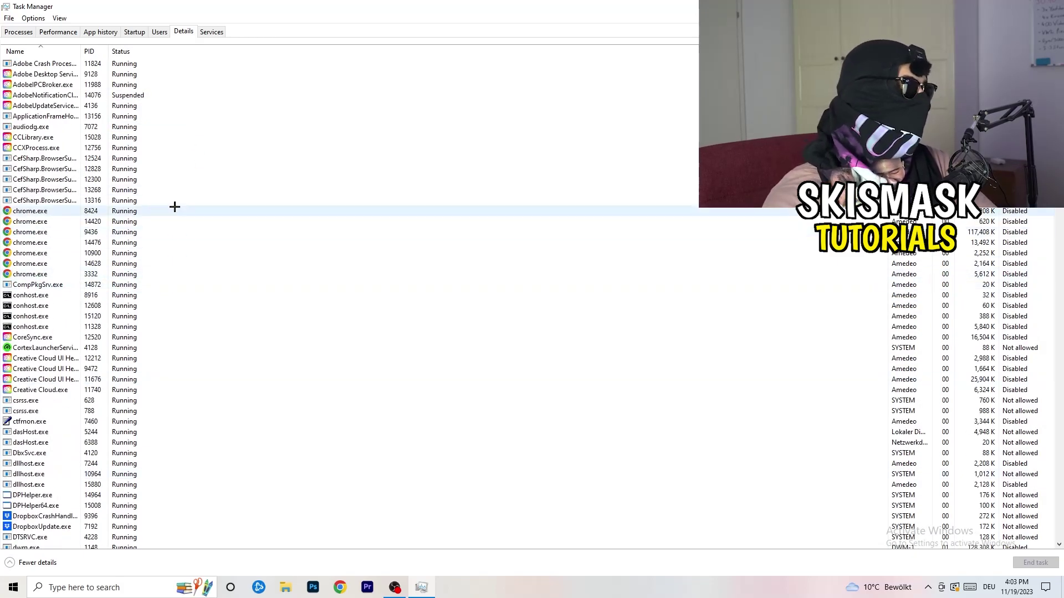
scroll(60, 294, "down", 3)
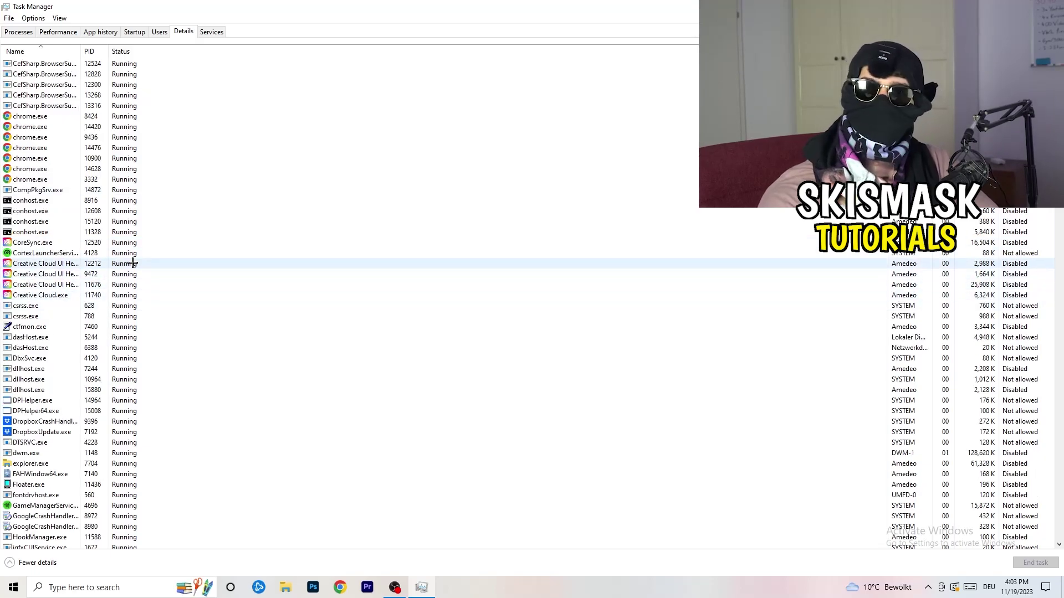
right_click(44, 285)
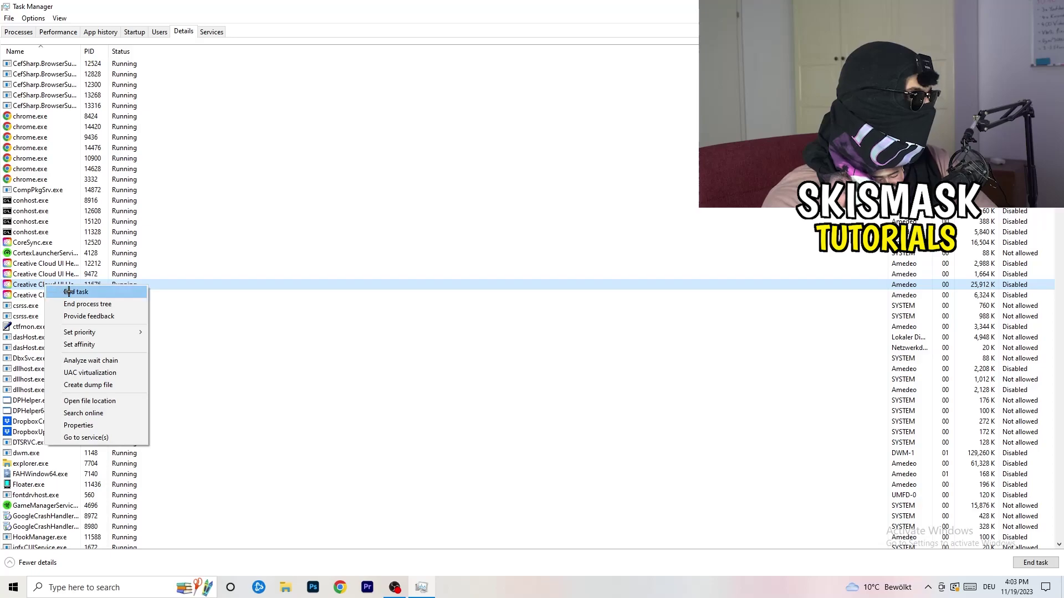
mouse_move(88, 333)
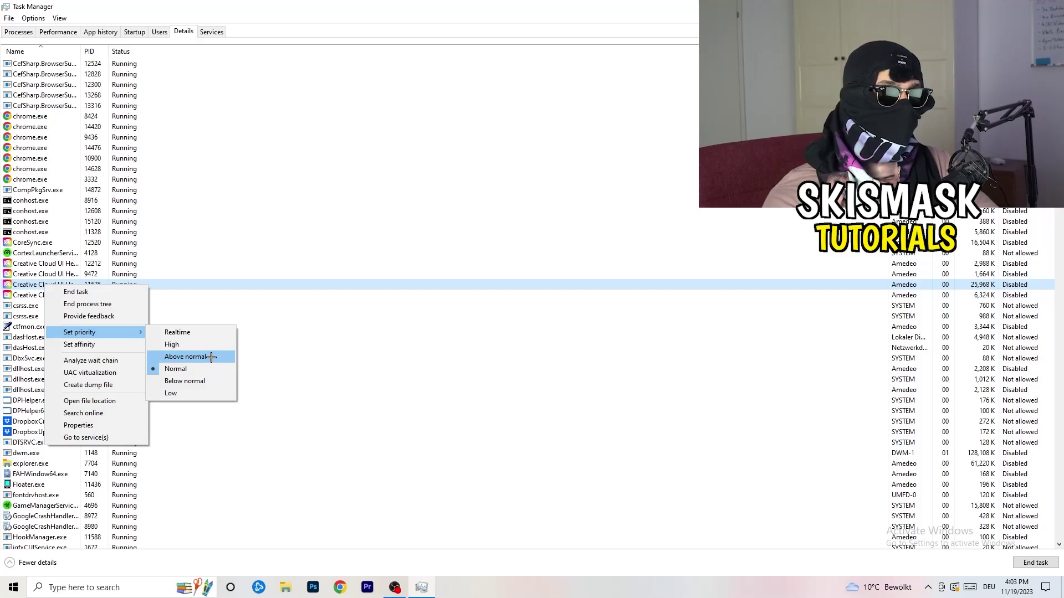
Inspect the startup apps and the actions available for DT_Startup without changing it, and close Task Manager.
left_click(134, 31)
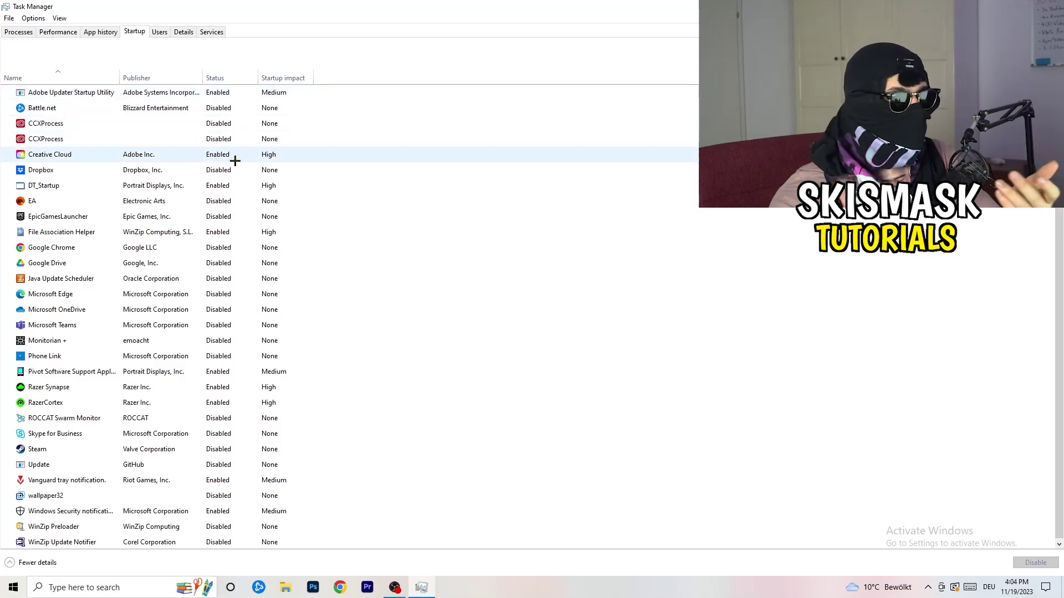
right_click(242, 182)
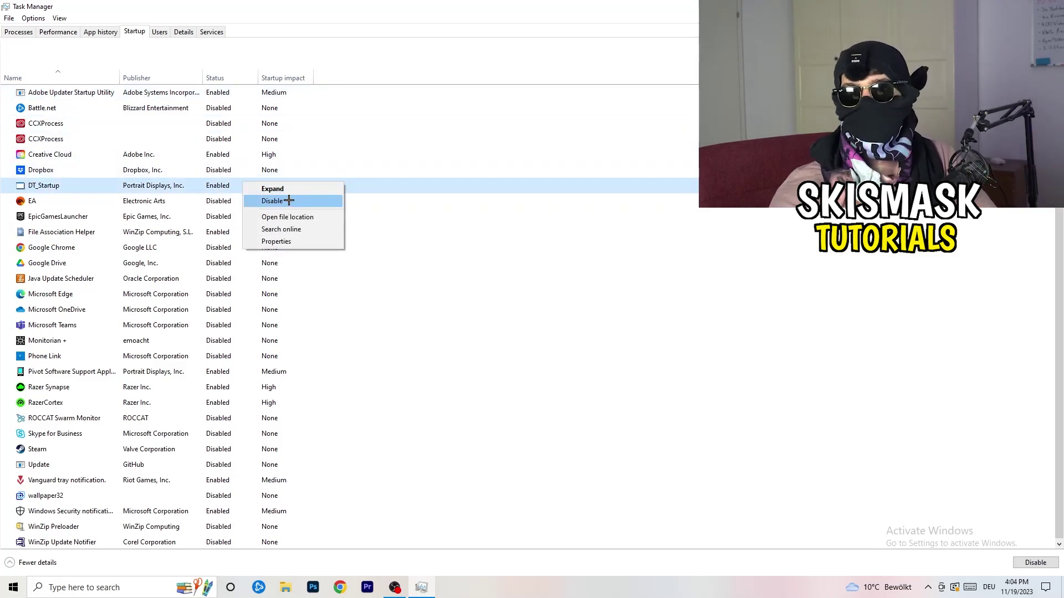
key("Escape")
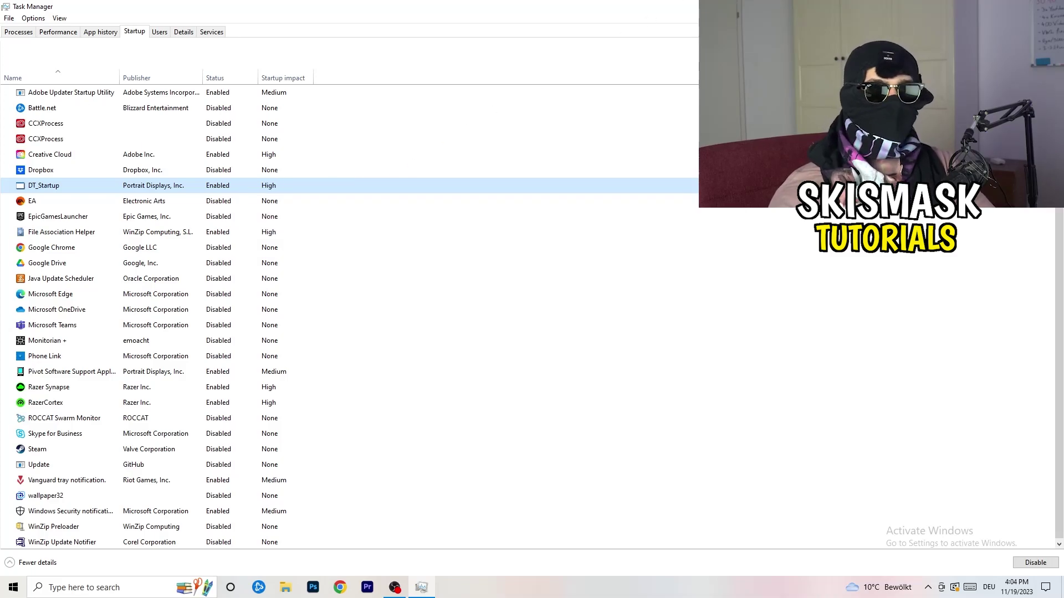
key("alt+F4")
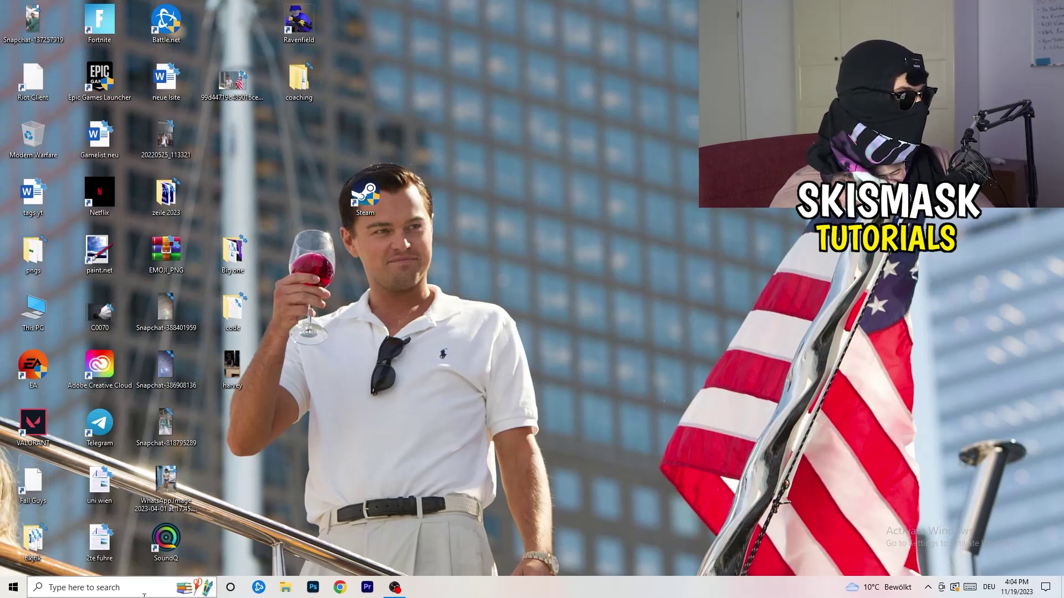
Open the System display settings and review the scaling, resolution and multiple displays options.
left_click(10, 589)
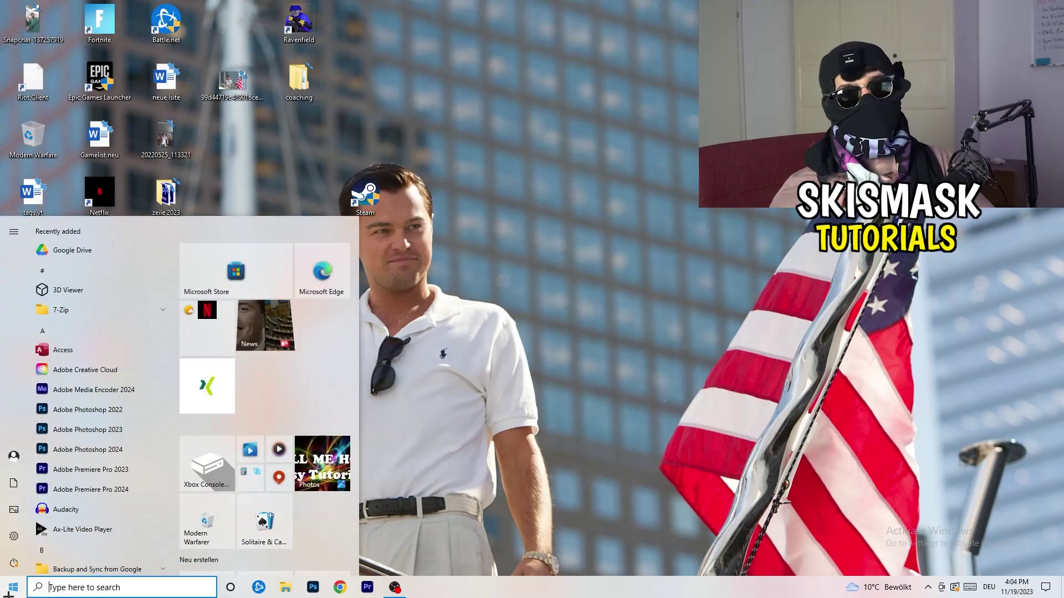
left_click(11, 542)
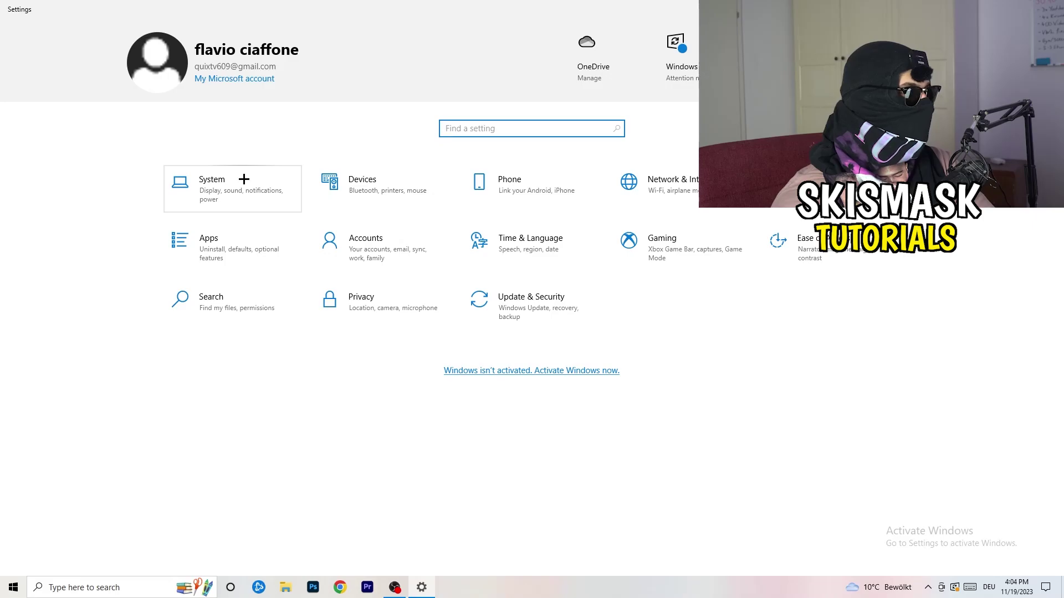
left_click(251, 179)
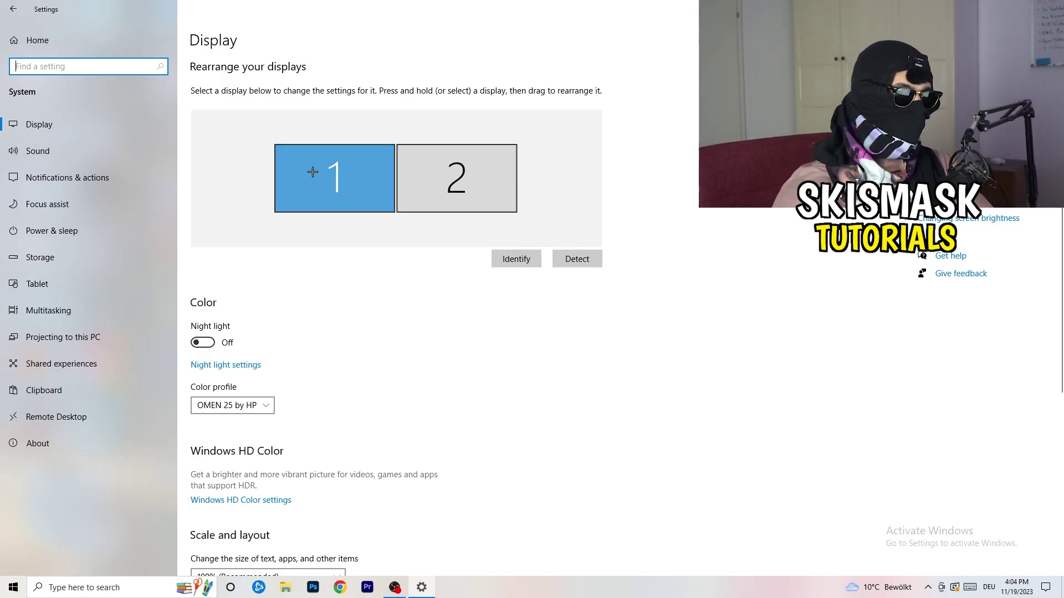
scroll(384, 202, "down", 5)
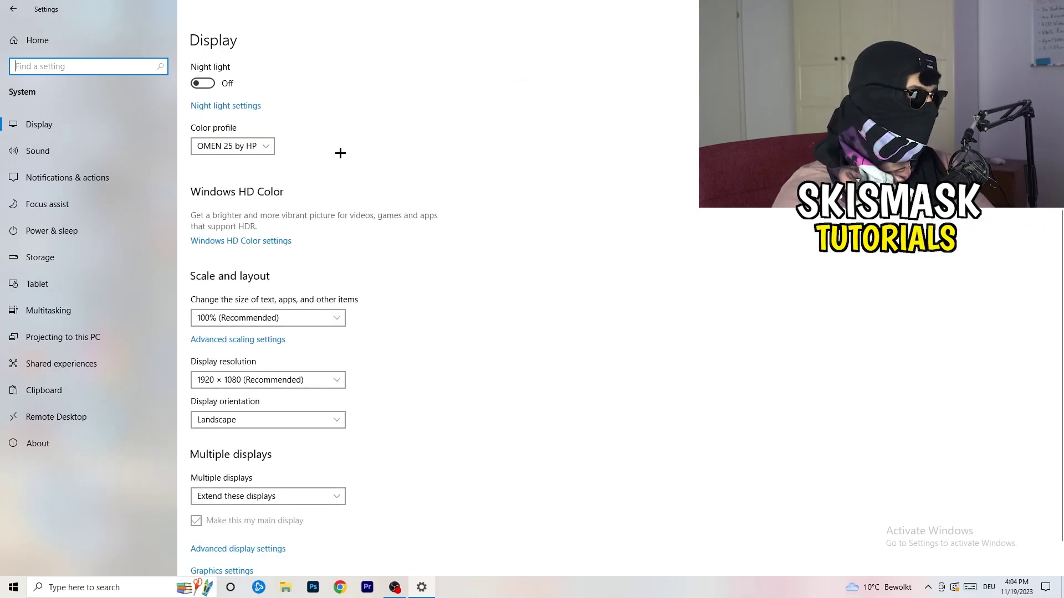
left_click(300, 318)
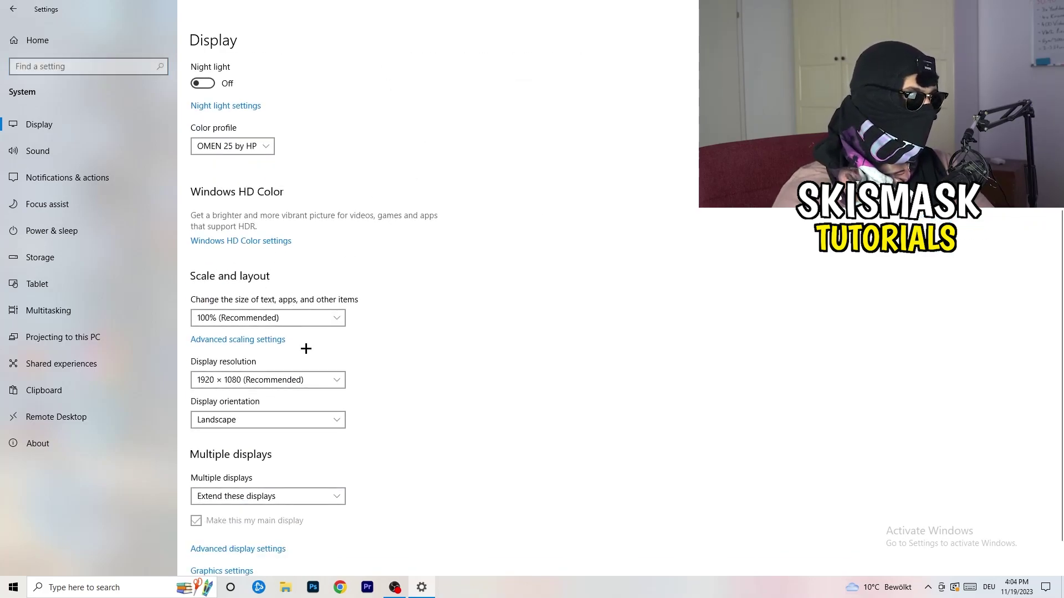
left_click(569, 298)
scroll(453, 306, "down", 1)
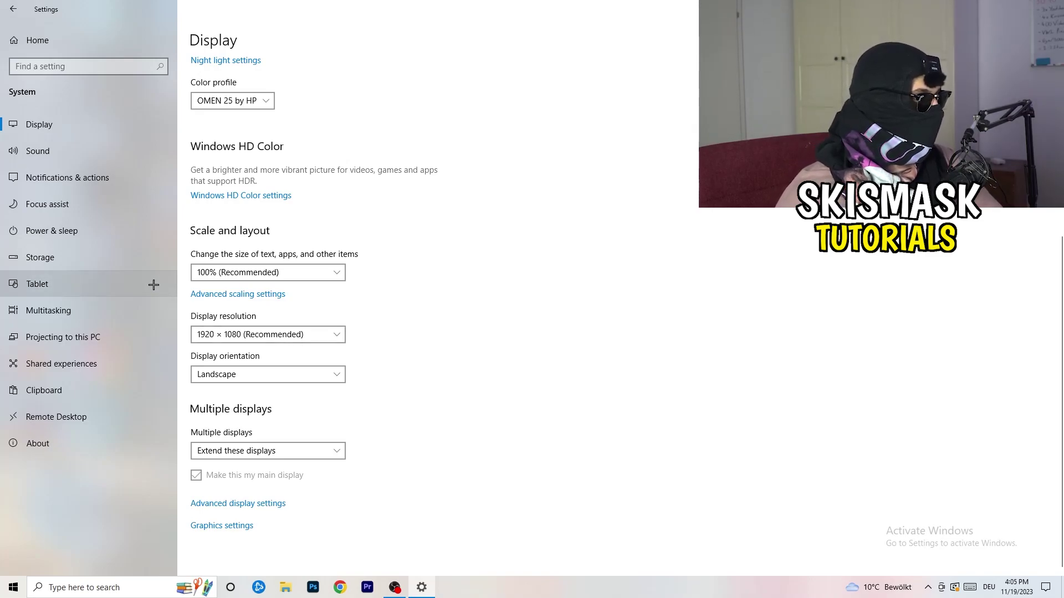
Review the available power plans, including the additional ones, from Power & sleep and close Power Options.
left_click(84, 234)
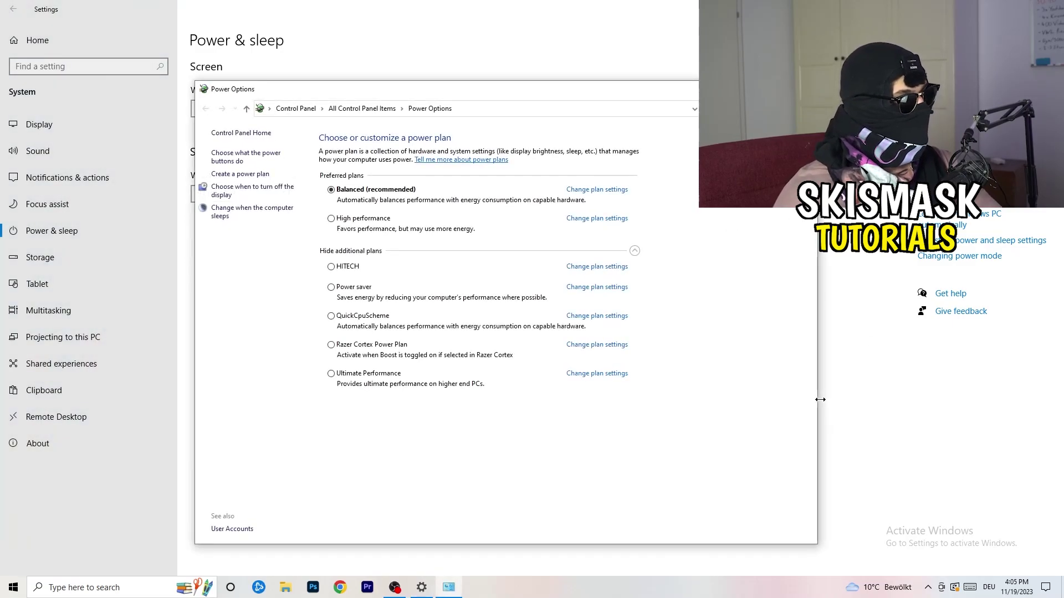
left_click(634, 250)
left_click(635, 252)
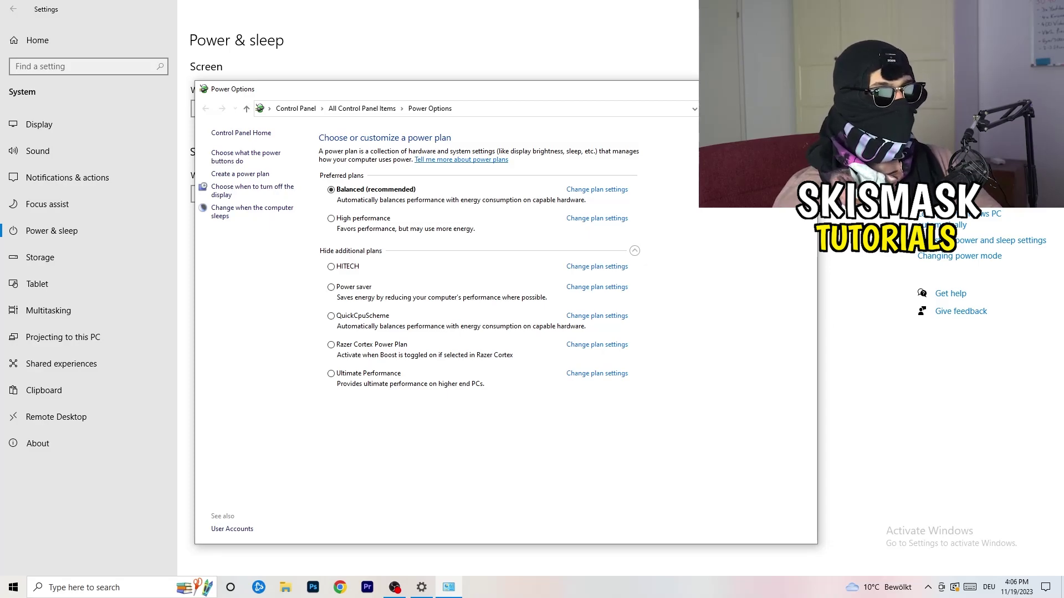
left_click(804, 89)
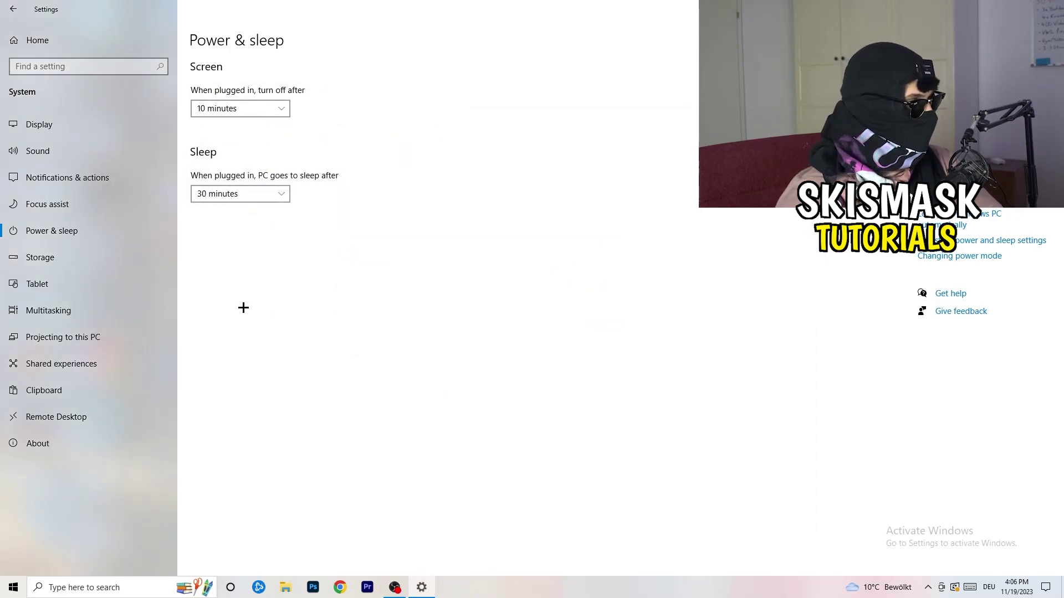
Configure Storage Sense to delete temporary files that apps aren't using.
left_click(73, 265)
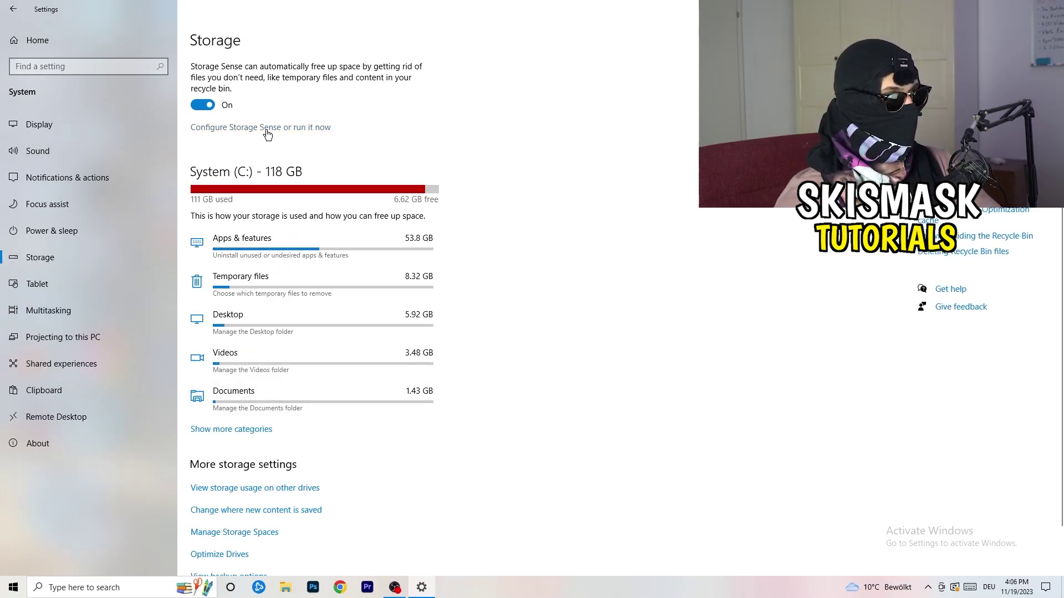
left_click(267, 128)
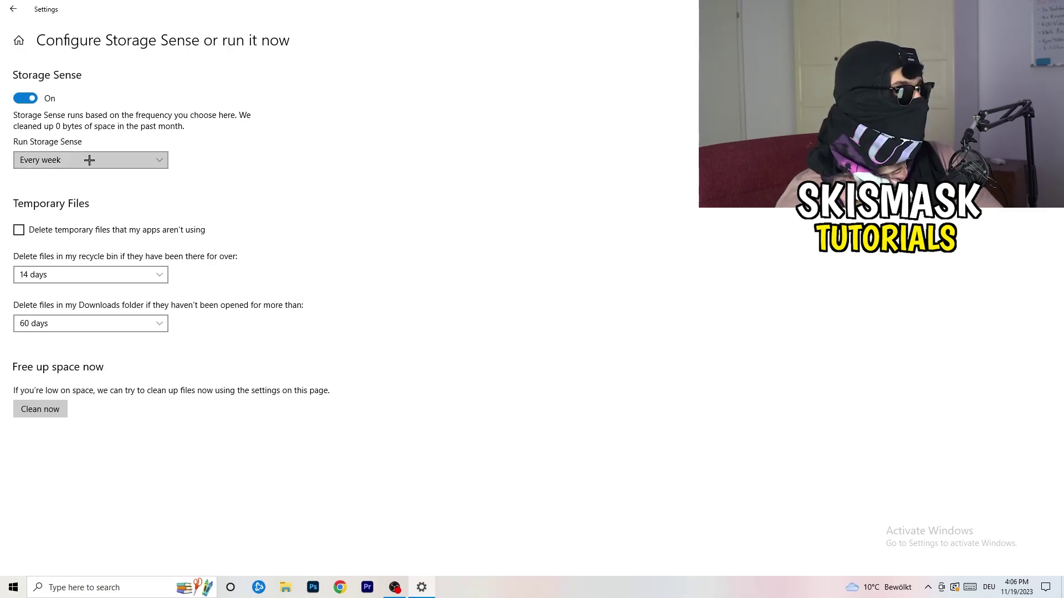
left_click(64, 231)
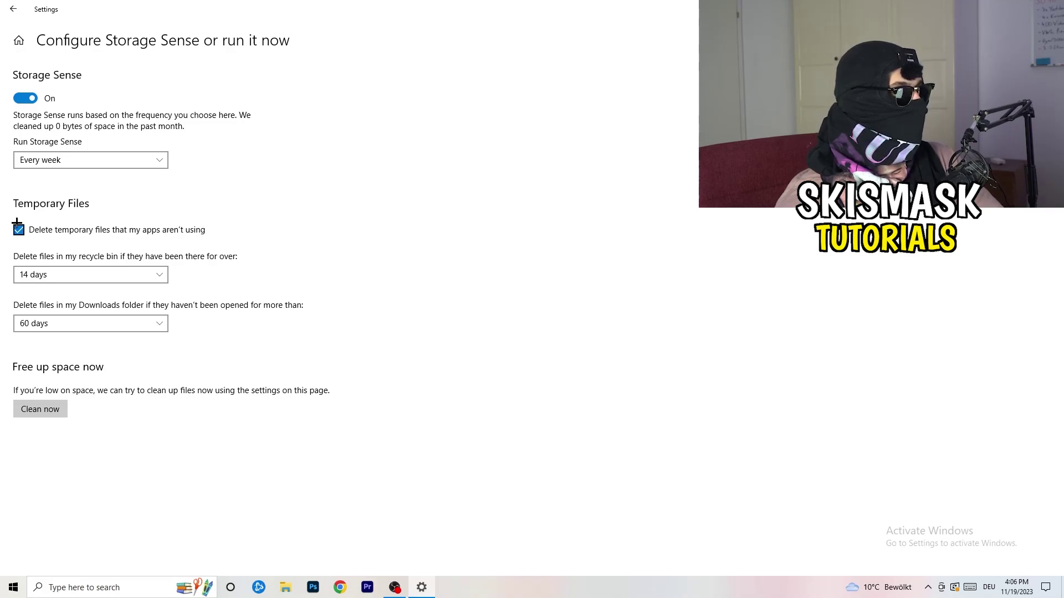
Review the deletion intervals available in Storage Sense for recycle bin and Downloads folder files without changing them.
left_click(87, 275)
left_click(316, 257)
left_click(90, 274)
left_click(251, 259)
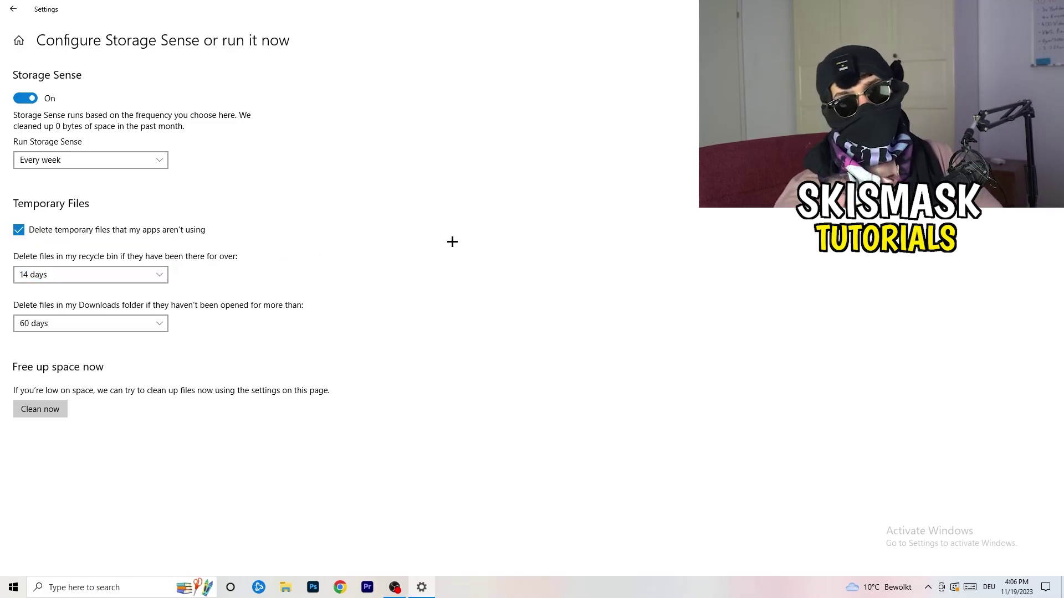
left_click(97, 325)
left_click(418, 251)
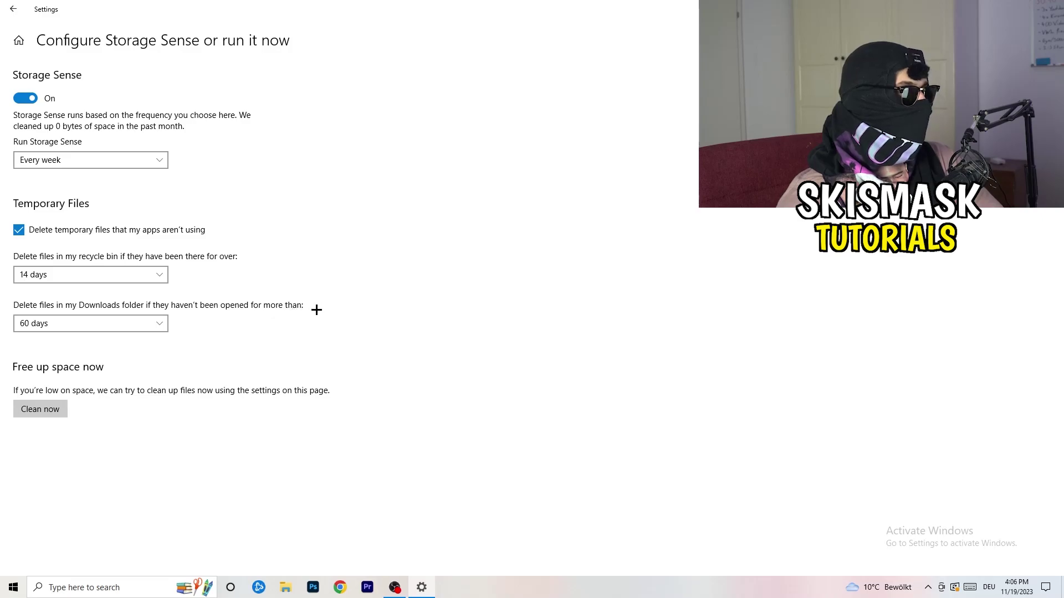
left_click(105, 332)
left_click(152, 323)
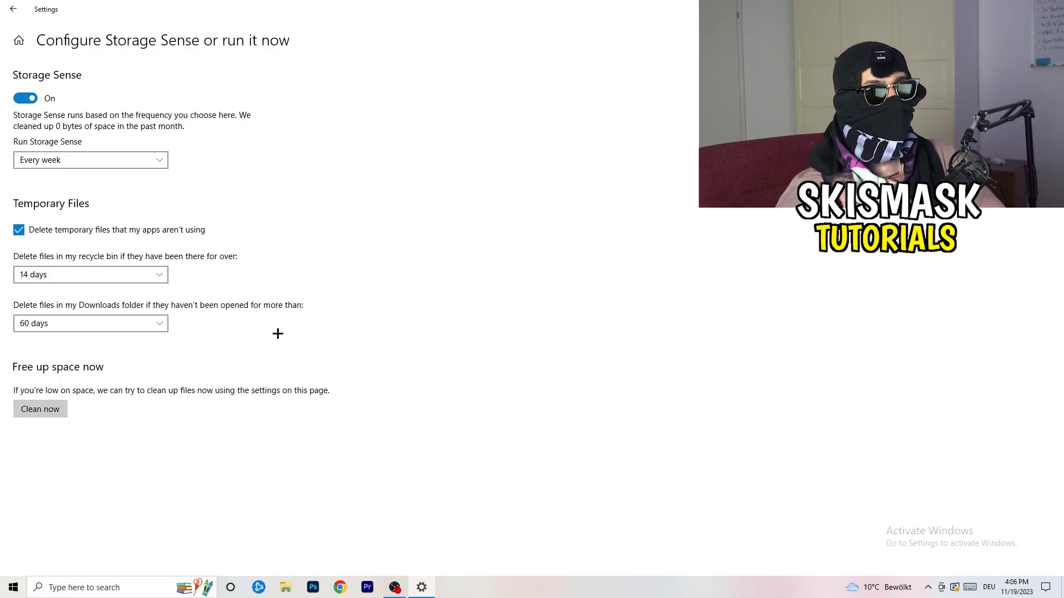
Leave the storage settings for the Settings home page and open Update & Security.
left_click(13, 9)
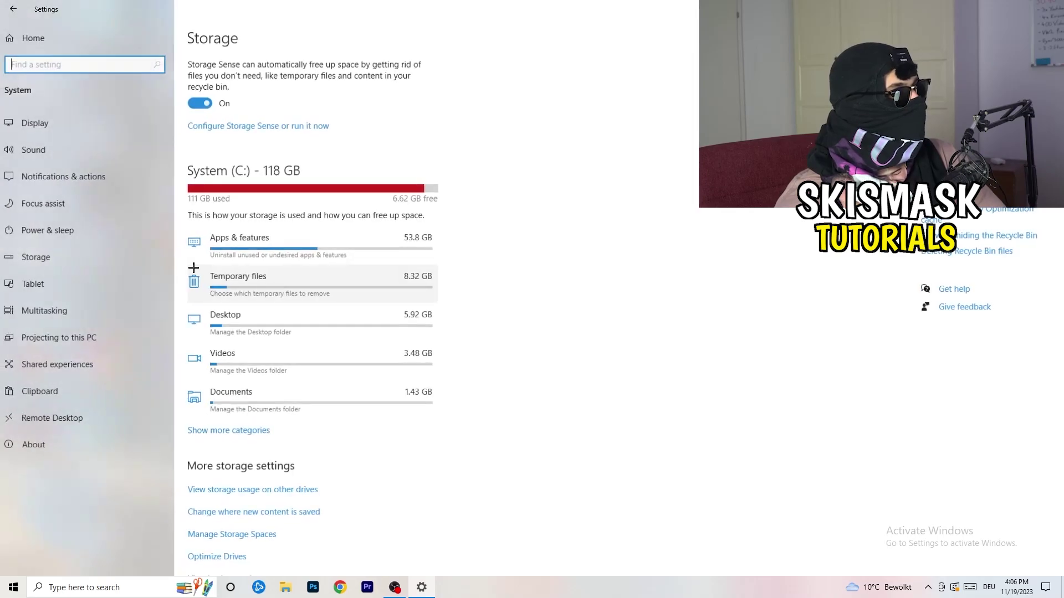
left_click(13, 9)
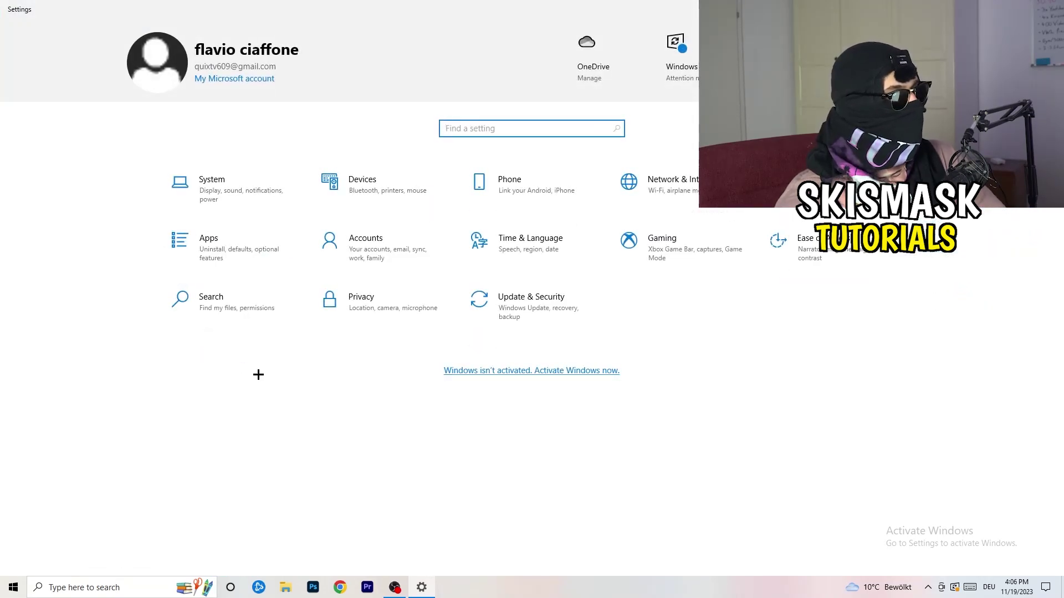
left_click(523, 312)
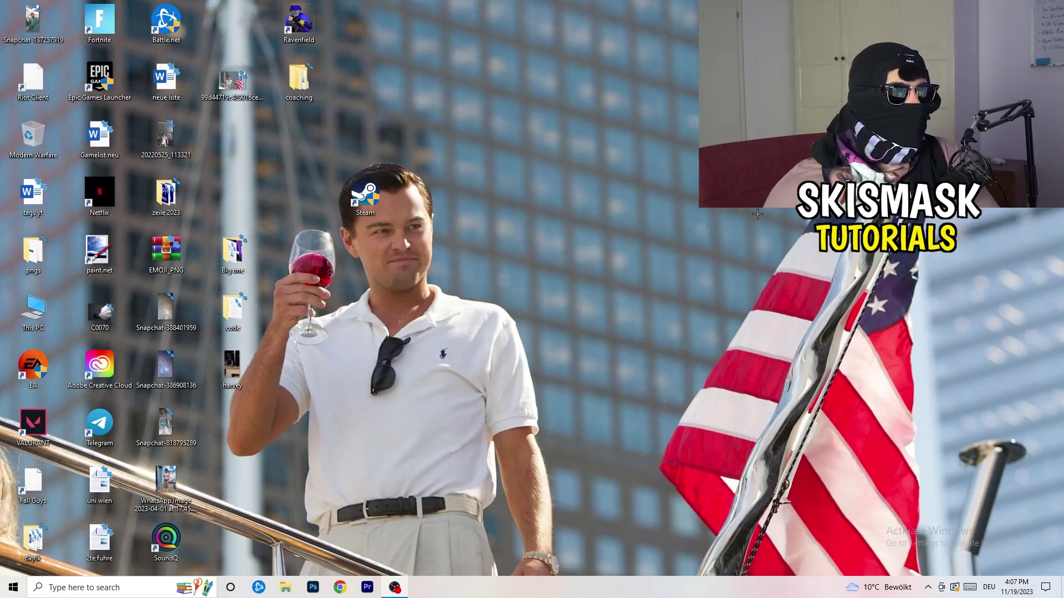
Open NVIDIA Control Panel, review the resolution and refresh rate settings and the image settings with preview, and close it.
right_click(644, 233)
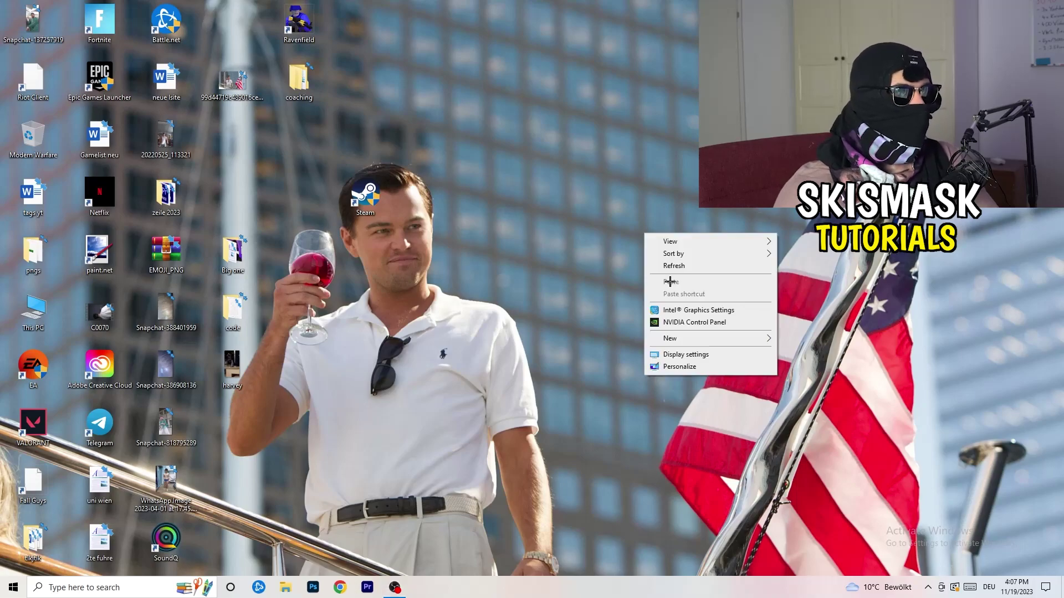
left_click(709, 323)
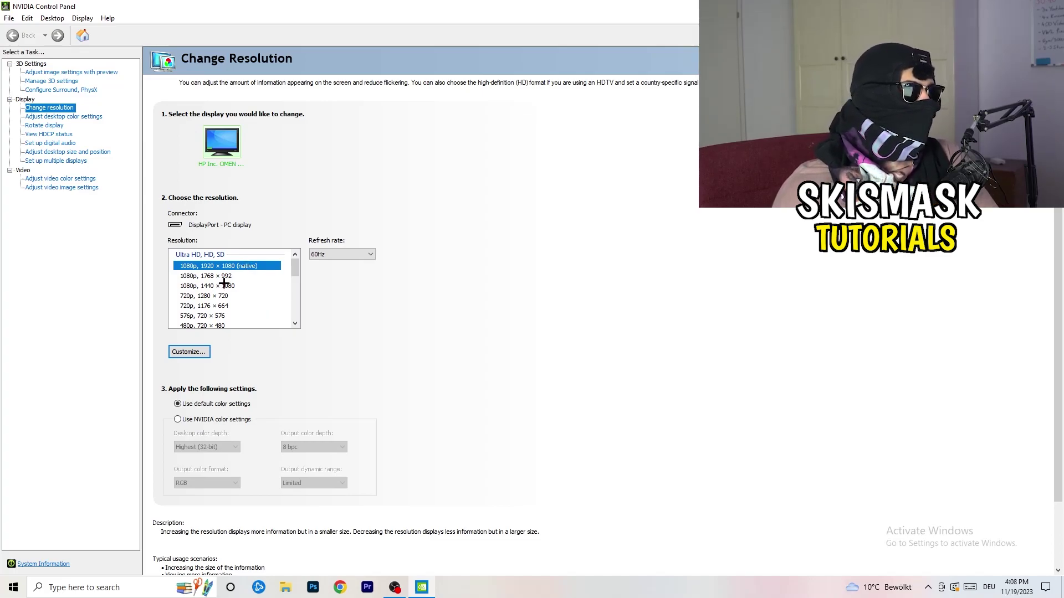
left_click(55, 73)
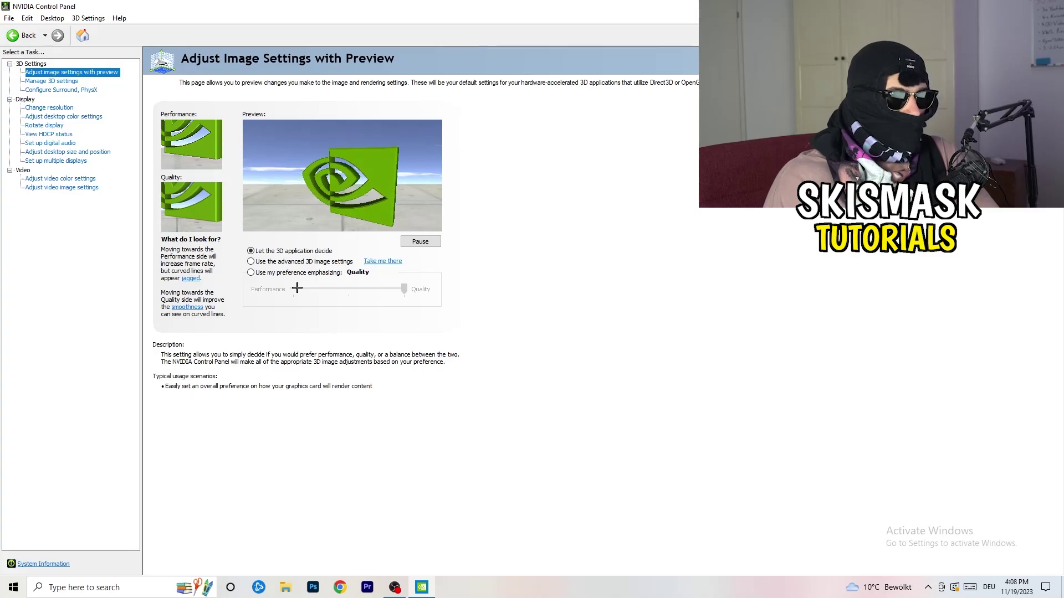
key("alt+F4")
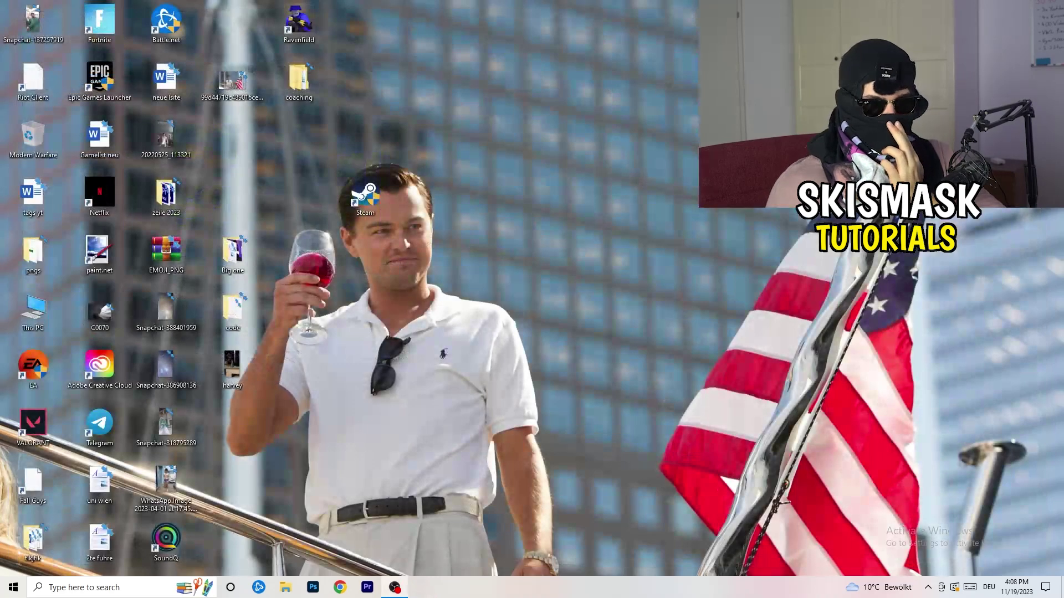